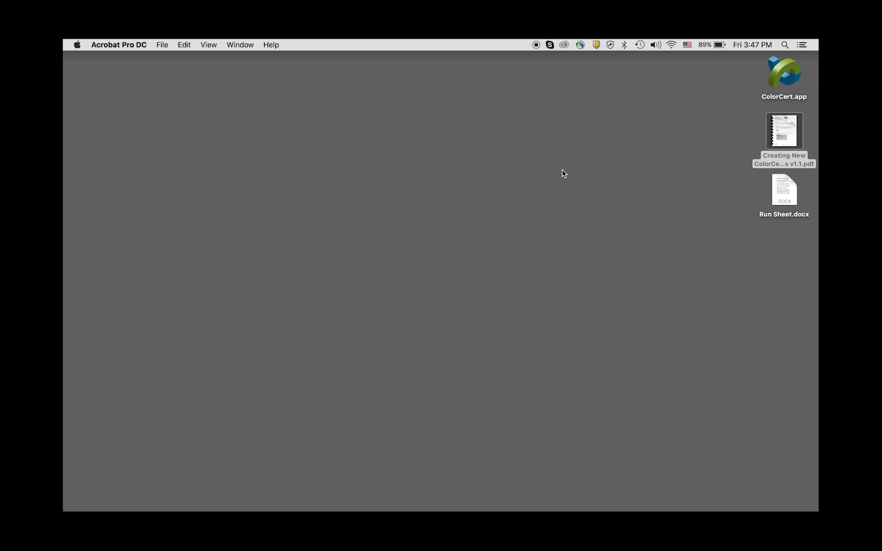
- Open the Run Sheet.docx file and resize its window to half the screen with the run details and ink list readable
mouse_move(781, 187)
double_click(781, 187)
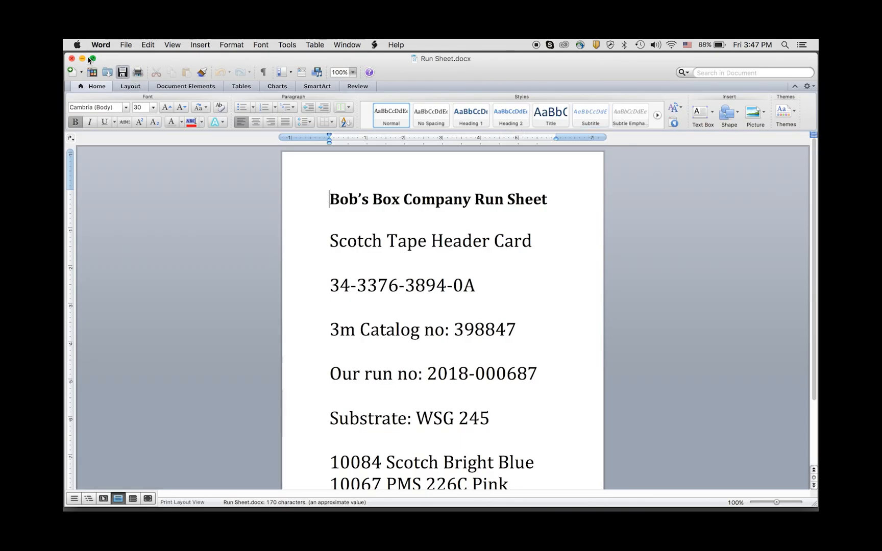
drag(756, 59, 740, 83)
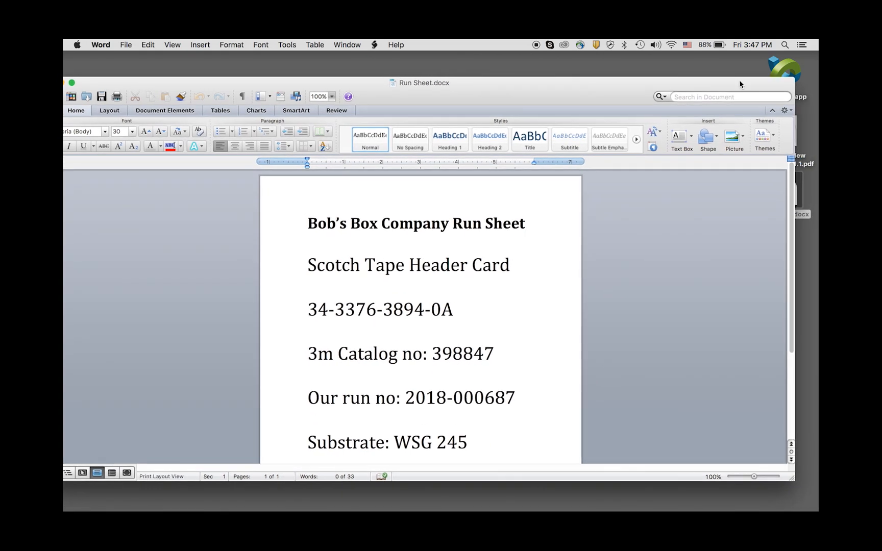
drag(794, 78, 396, 72)
drag(417, 214, 415, 273)
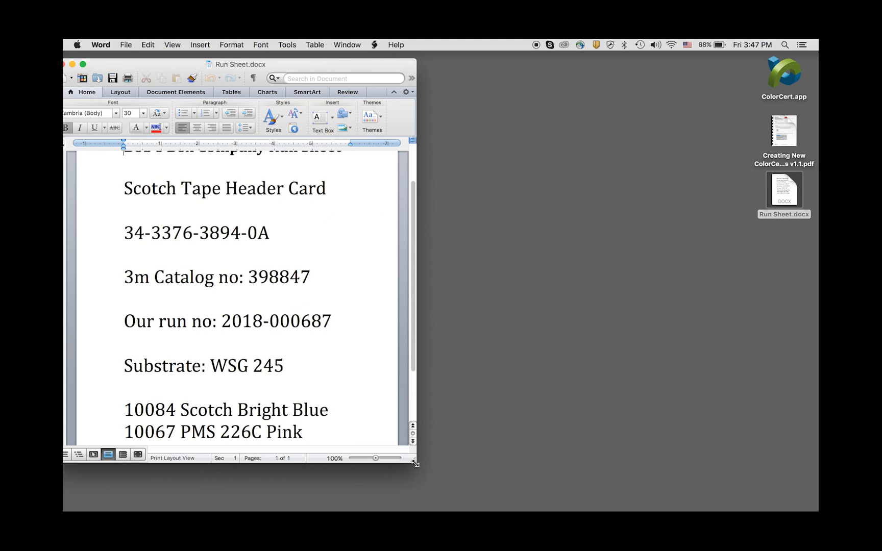
drag(415, 463, 406, 507)
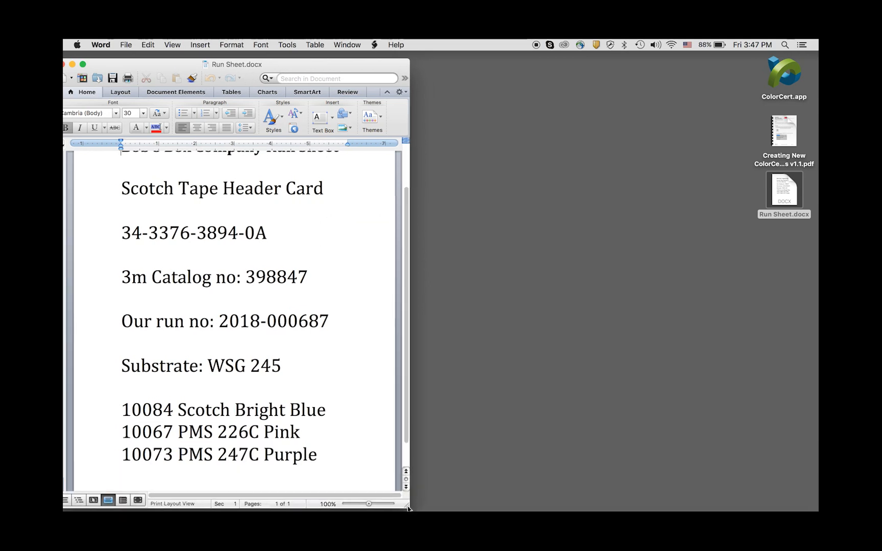
mouse_move(407, 437)
mouse_down()
mouse_move(407, 399)
mouse_move(409, 426)
mouse_up()
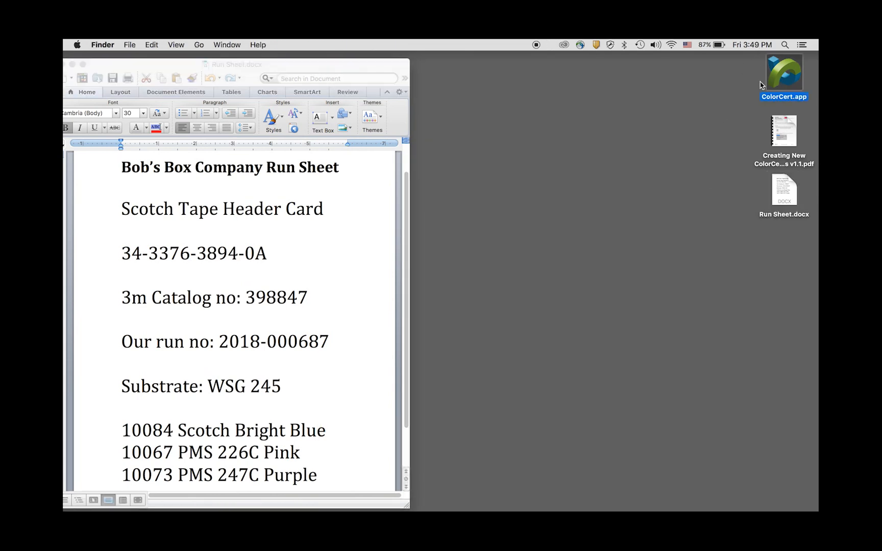
- Launch ColorCert, place its Chooser window beside the run sheet, and set the repository mode to Online Database
double_click(771, 82)
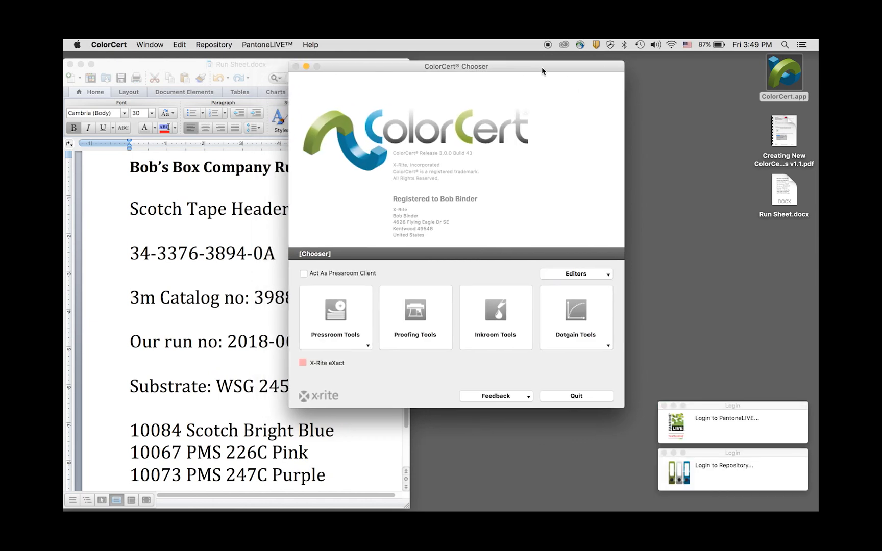
drag(558, 76, 673, 96)
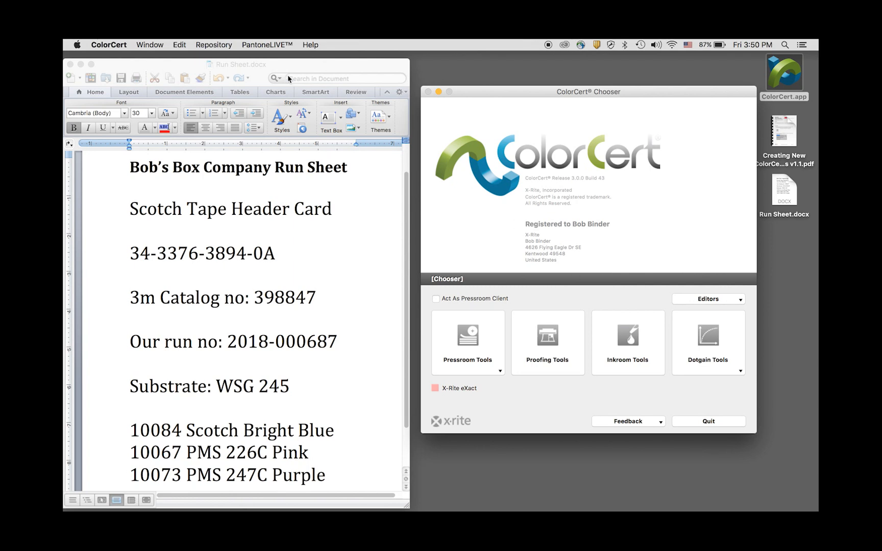
click(224, 48)
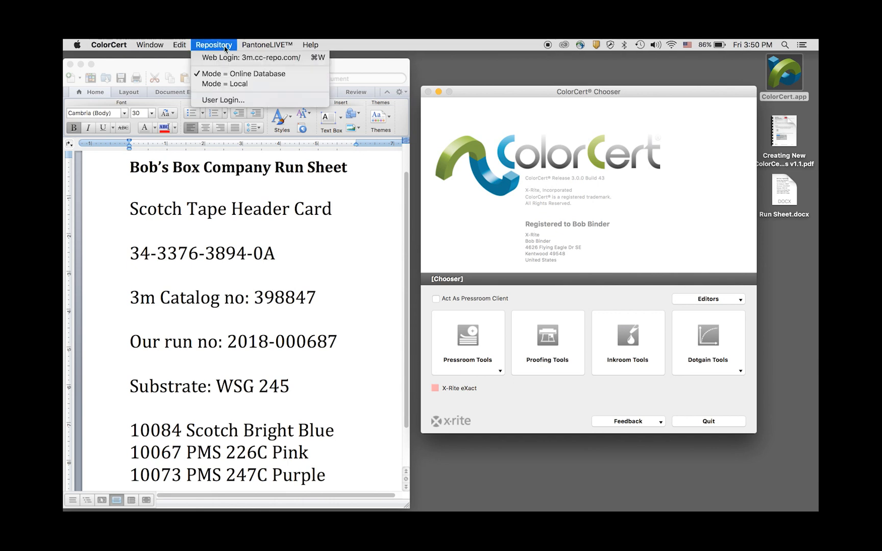
click(224, 76)
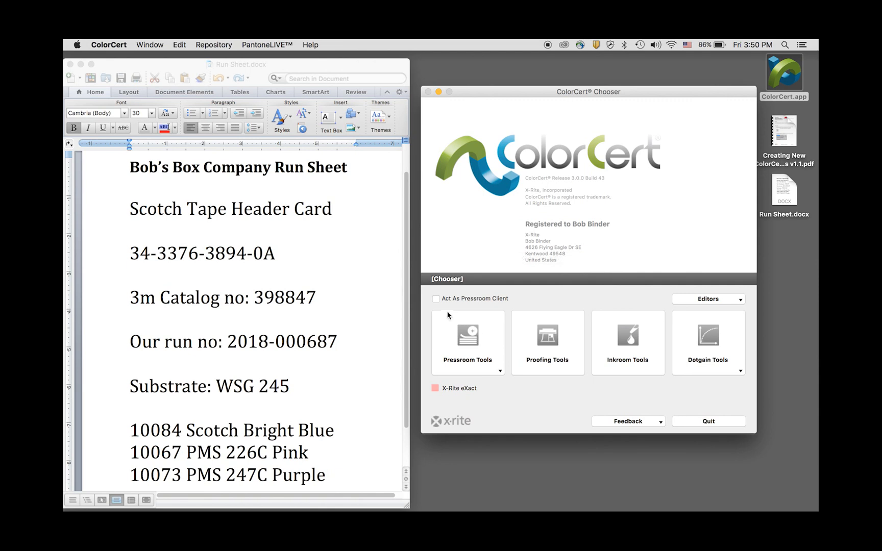
- Enable Act As Pressroom Client and start the Job Setup Wizard from the Pressroom Tools
click(435, 299)
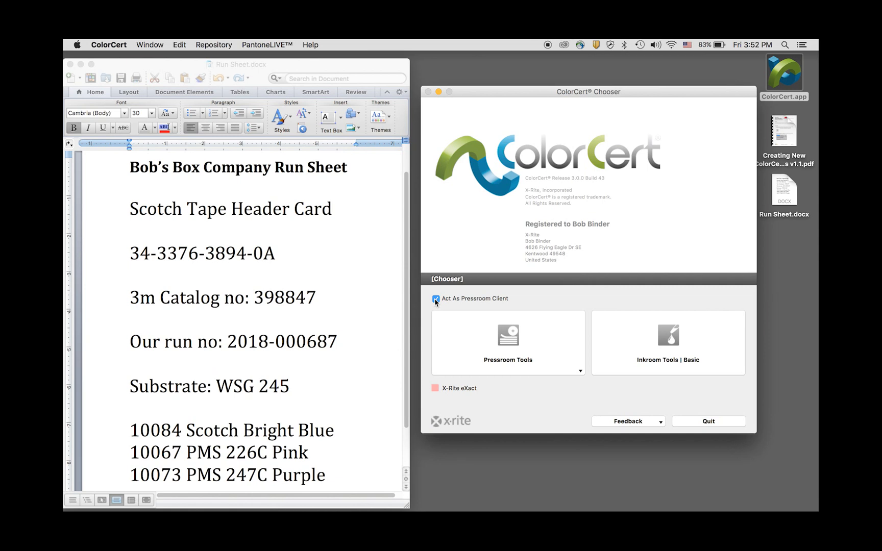
click(483, 350)
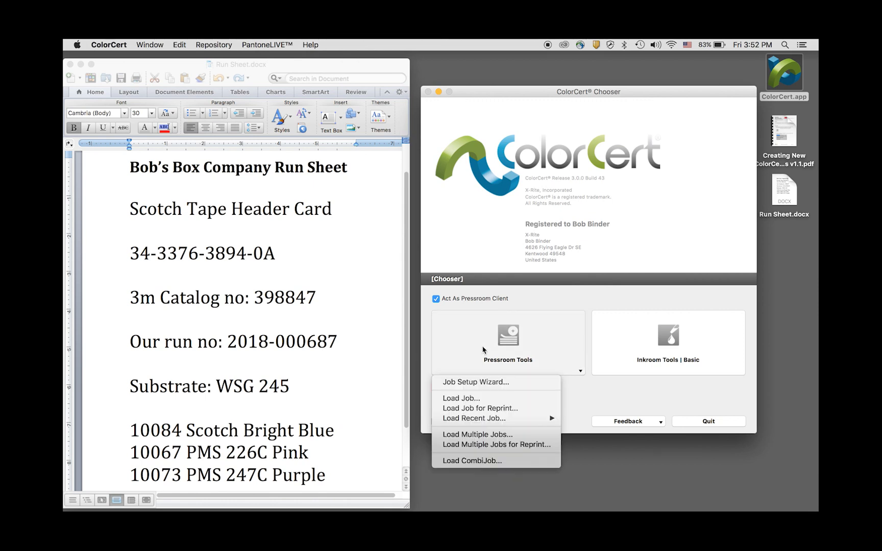
click(480, 383)
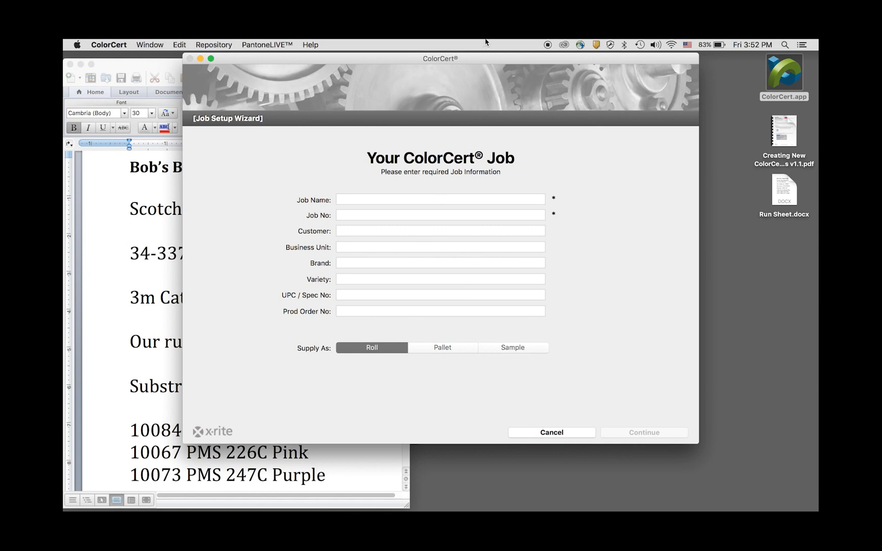
- Move the wizard window clear of the run sheet text and enter "3M Scotch Project" as the job name
drag(480, 59, 654, 80)
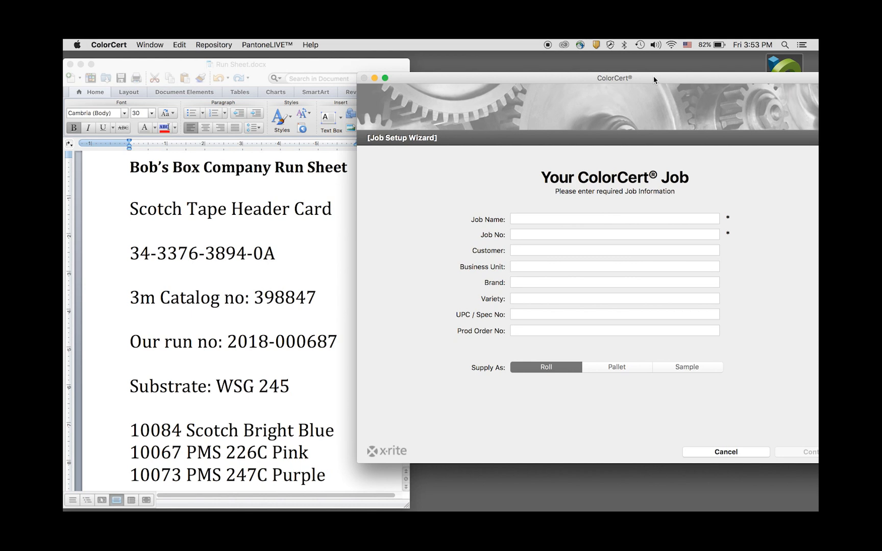
text(3M)
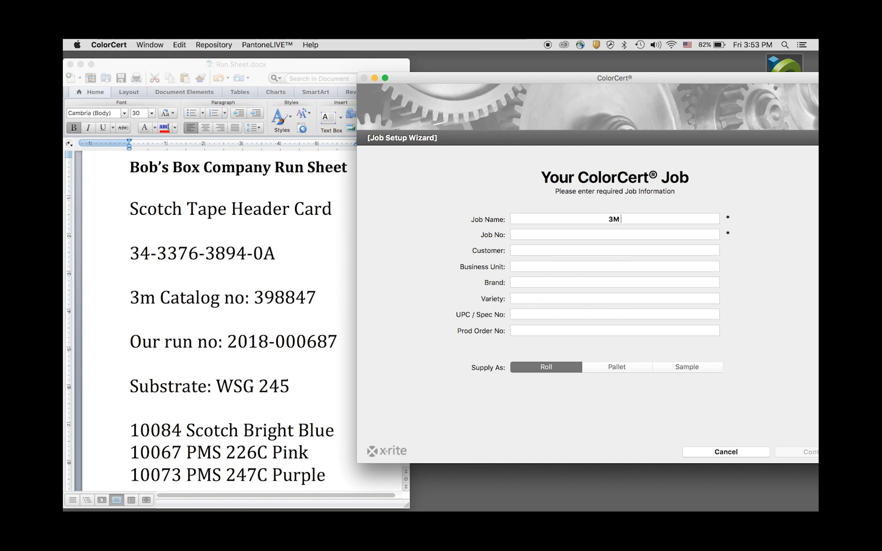
text( Scotch)
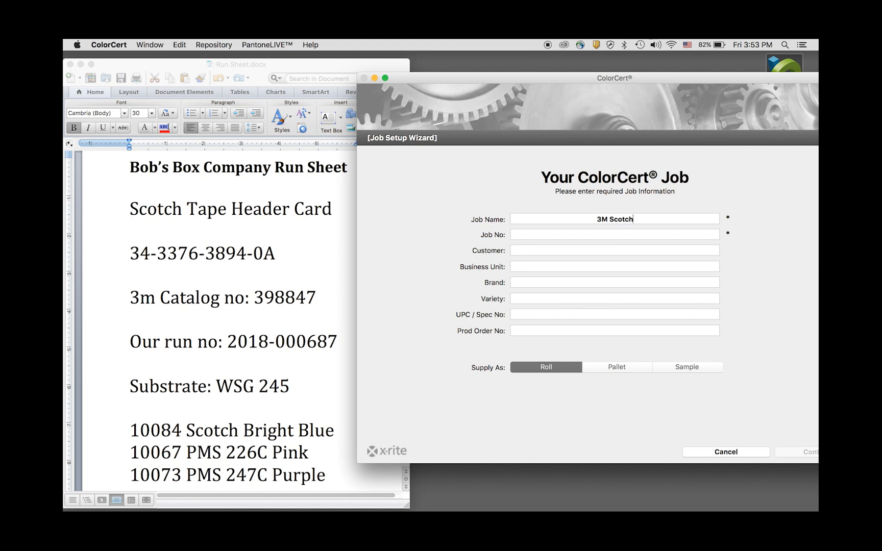
text( Project)
click(132, 258)
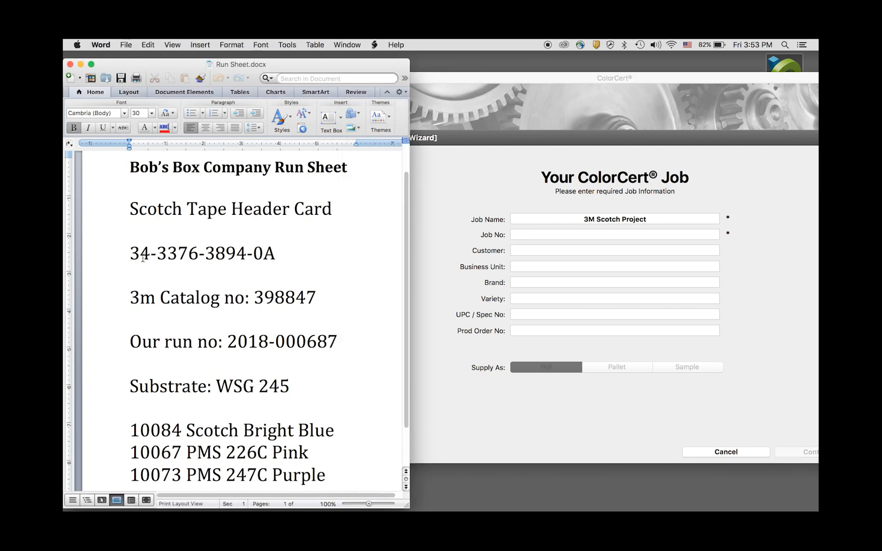
drag(132, 254, 270, 257)
key(super+c)
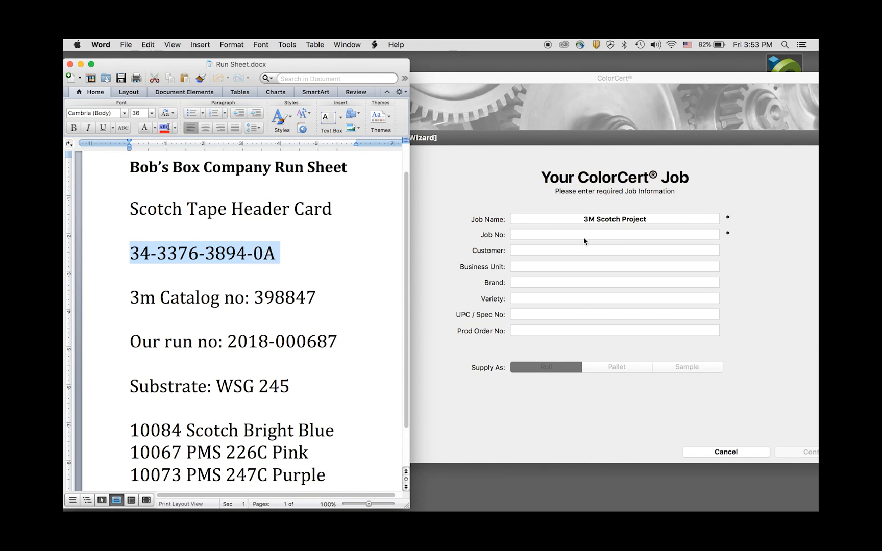
click(584, 233)
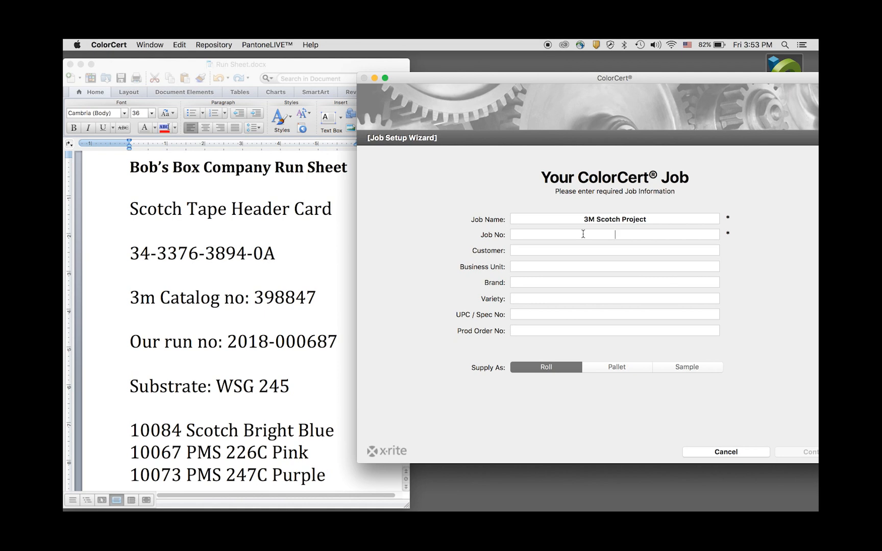
key(super+v)
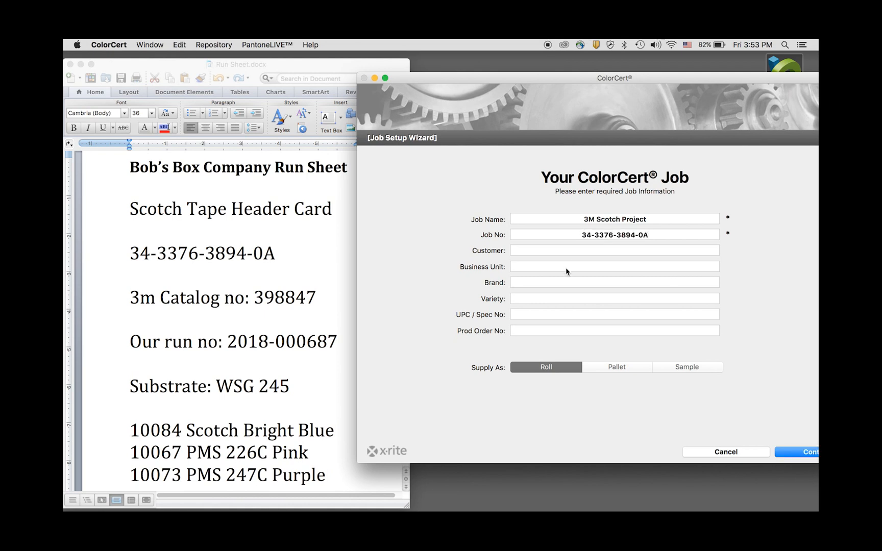
- Enter "Scotch" as the job's brand
click(584, 251)
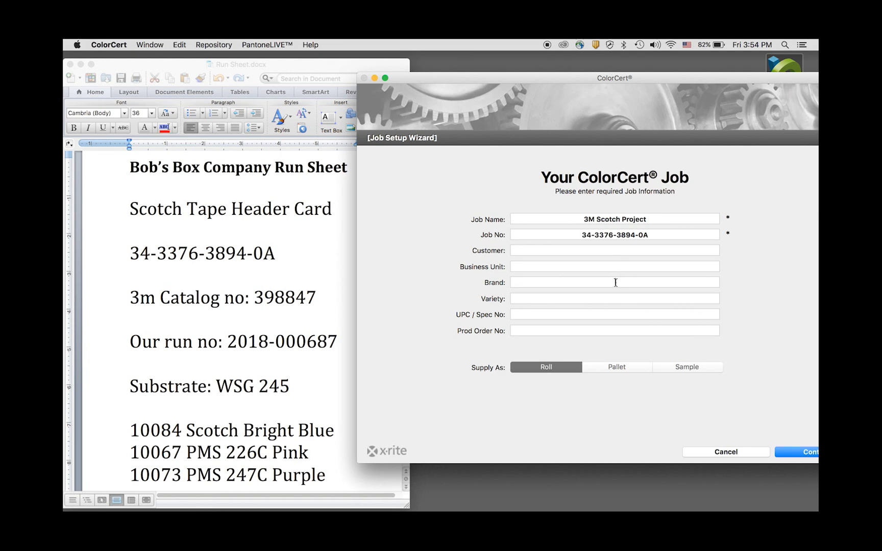
click(615, 282)
text(Scotch)
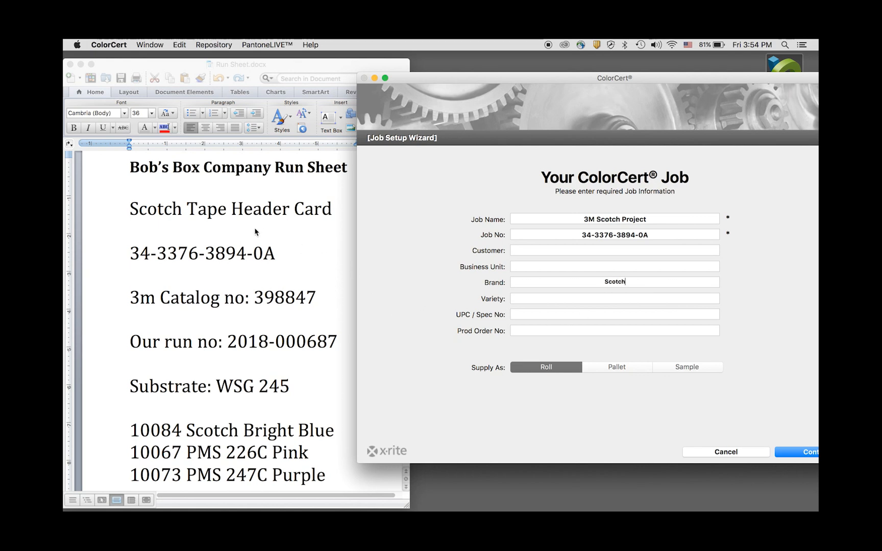
- Copy "Header Card" from the Word run sheet's title line into the ColorCert job's Variety field
click(243, 212)
drag(243, 211, 298, 214)
click(253, 210)
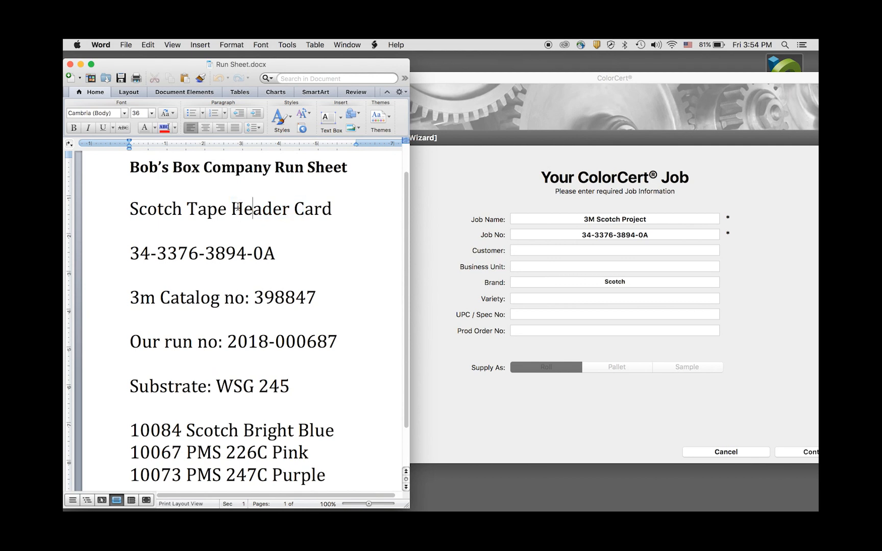
drag(231, 209, 319, 206)
key(super+c)
click(606, 299)
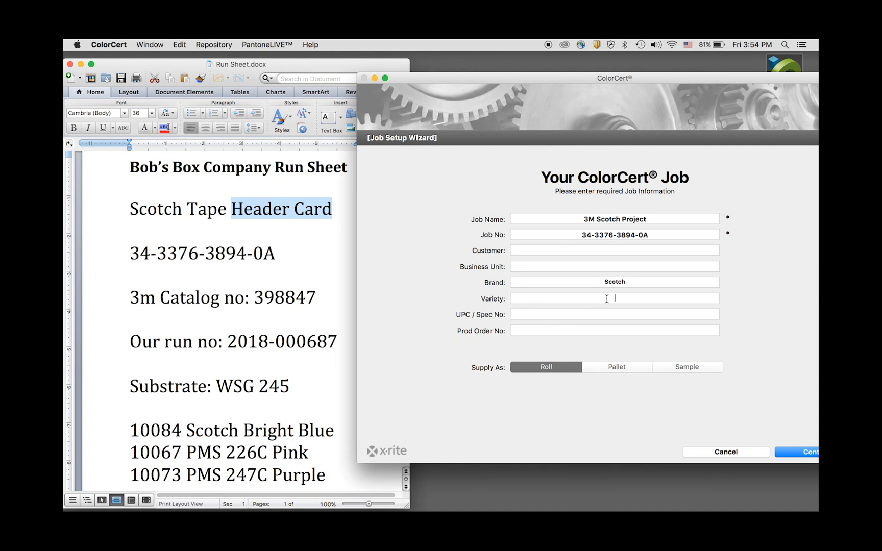
key(super+v)
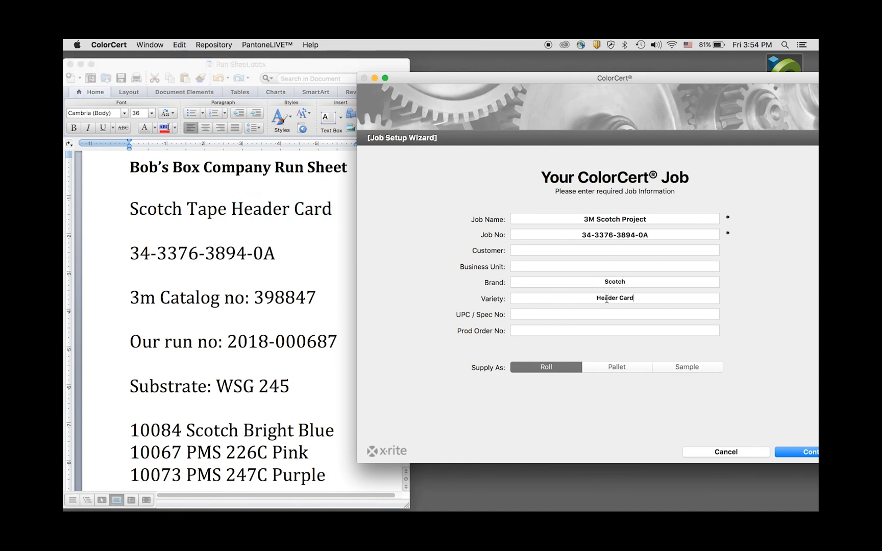
- Copy the 3m catalog number 398847 from the Word run sheet into the ColorCert job's UPC / Spec No field
click(257, 297)
click(258, 297)
drag(257, 298, 315, 302)
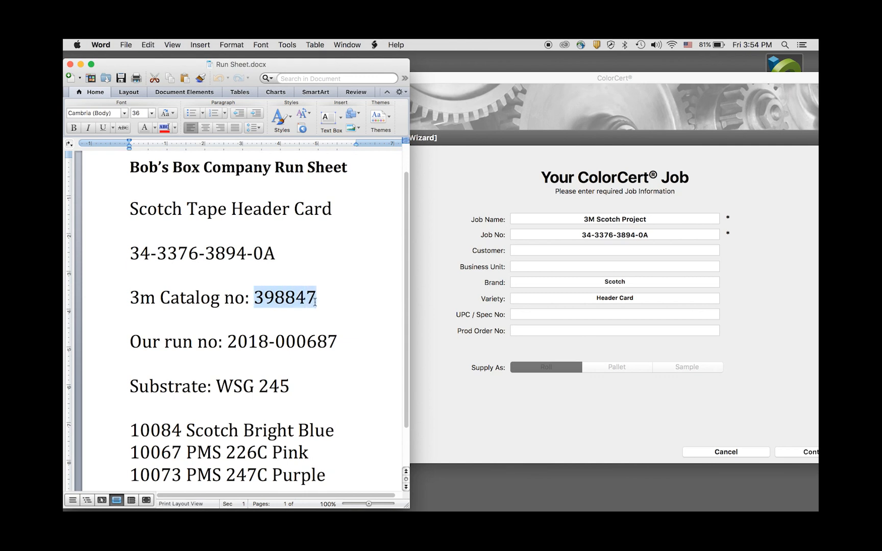
click(601, 316)
key(super+v)
- Copy the company's run number from the Word run sheet into the ColorCert job's Prod Order No field
click(235, 342)
click(421, 301)
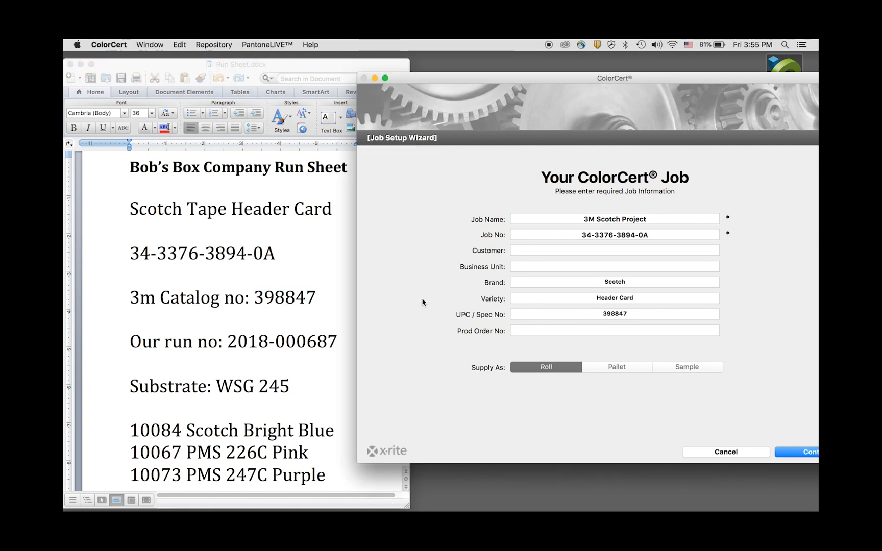
click(232, 342)
drag(228, 342, 337, 343)
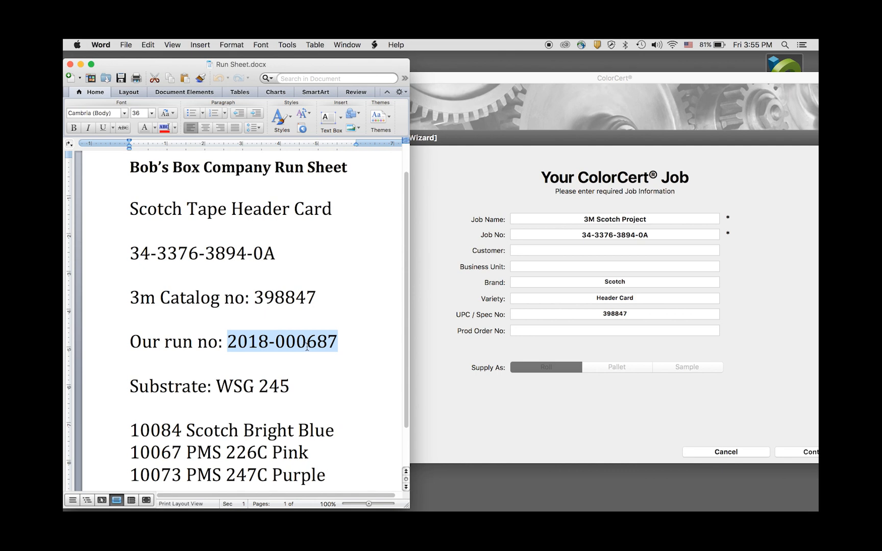
key(super+c)
click(613, 330)
key(super+v)
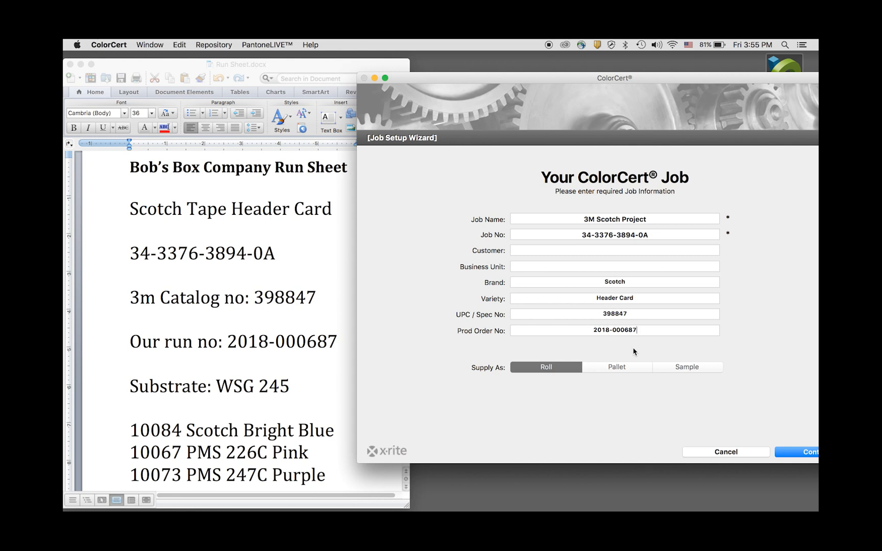
- Bring the whole wizard window into view, set Supply As to Roll, and continue to the template selection
drag(702, 85, 560, 79)
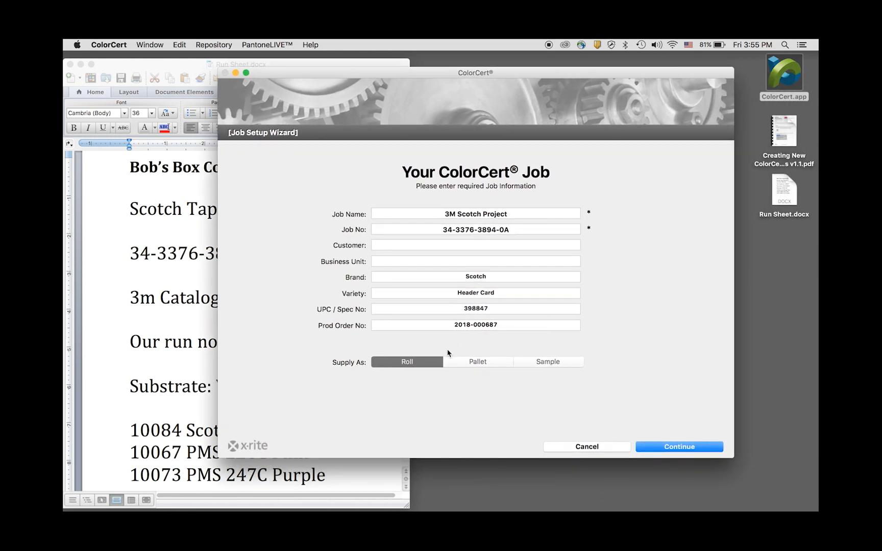
click(464, 362)
click(545, 363)
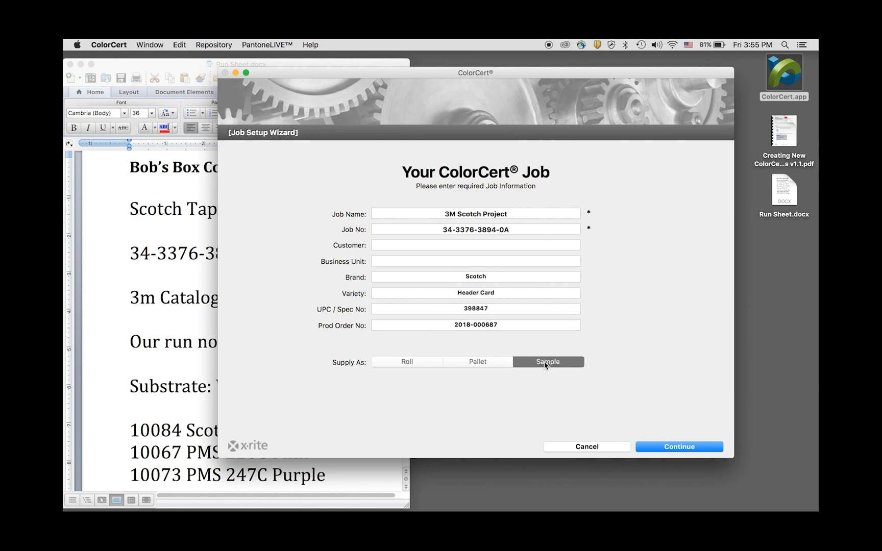
click(418, 362)
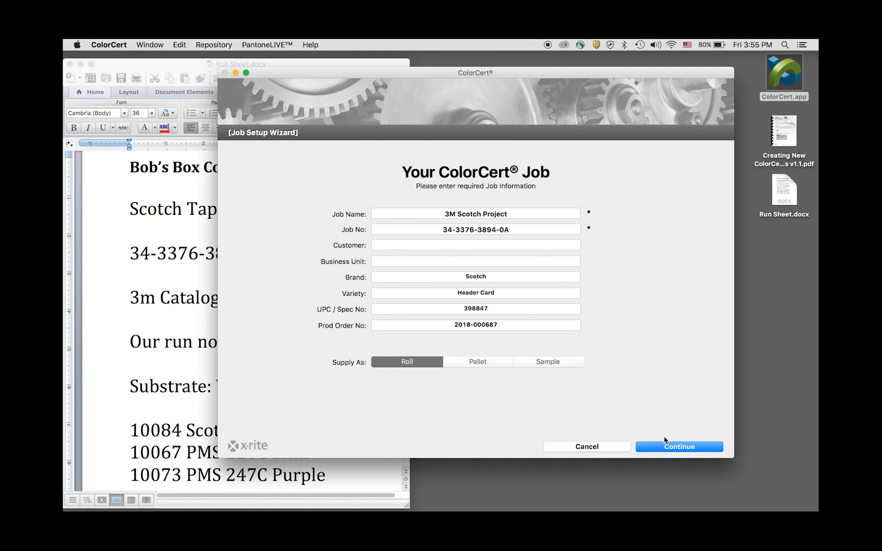
click(667, 448)
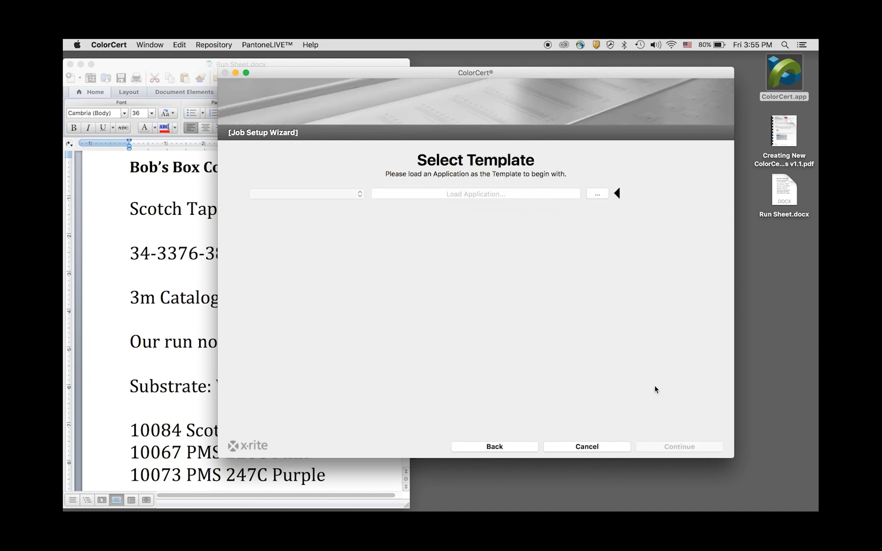
- Load the application "3-Color Template CC v3.X" from the repository as the job's template
click(597, 195)
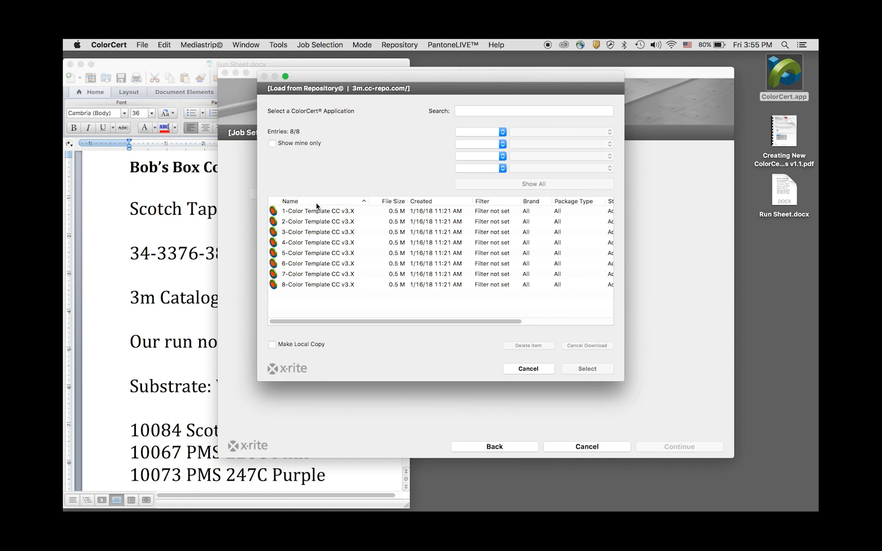
click(302, 234)
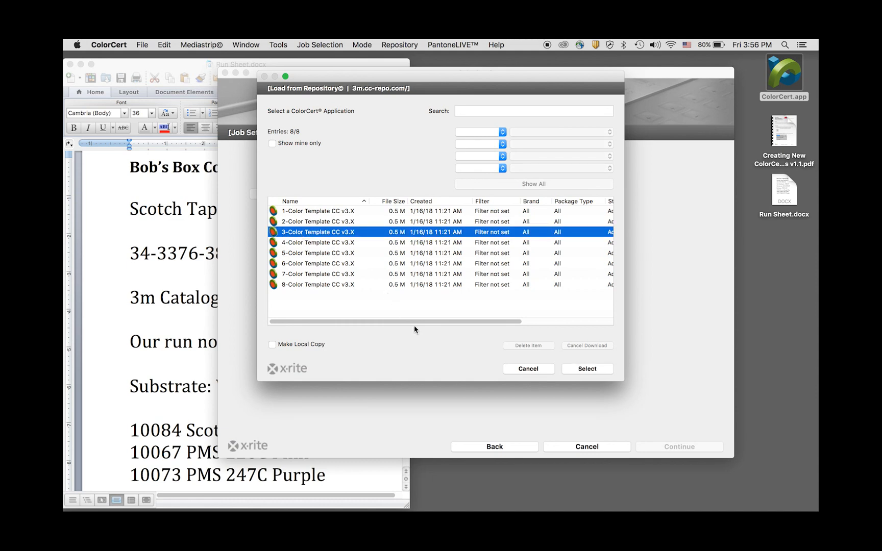
click(586, 368)
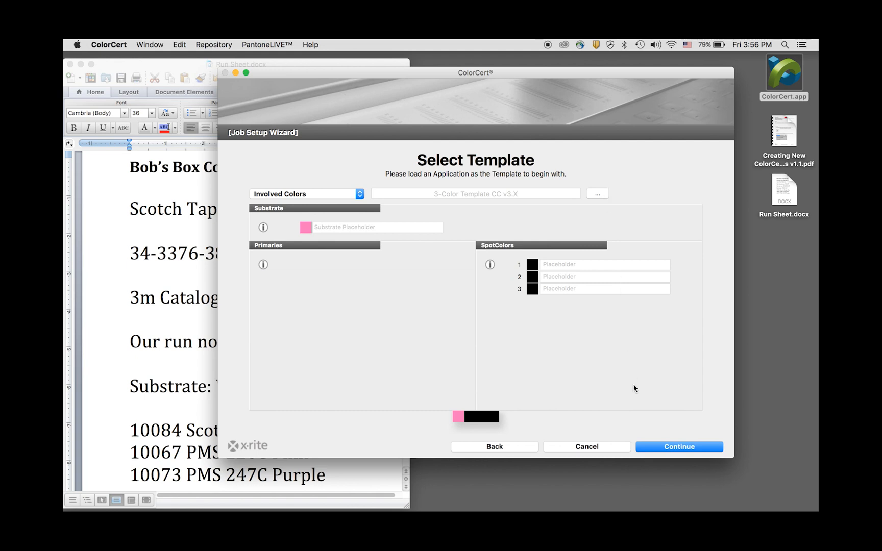
- Continue to the template substrate, then arrange the Word run sheet and the ColorCert wizard so the sheet's substrate and color lines are readable
click(658, 448)
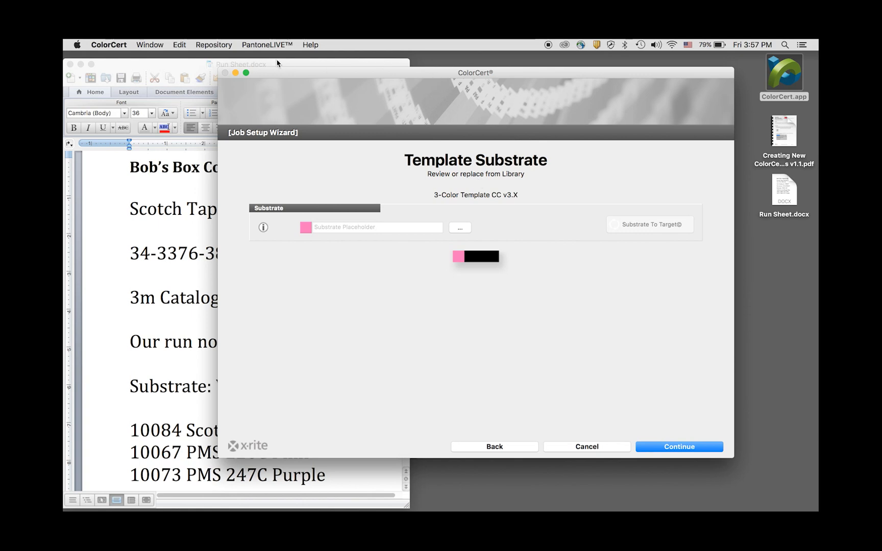
click(245, 63)
drag(245, 64, 179, 63)
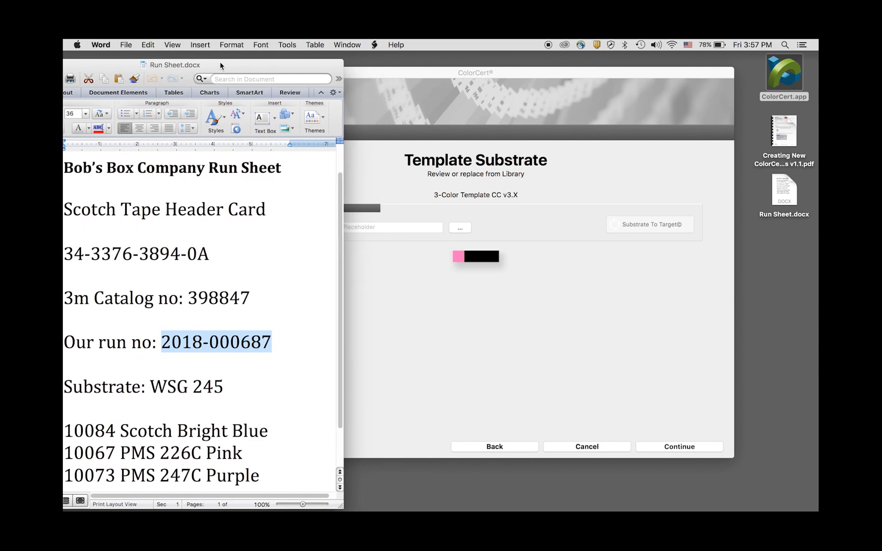
drag(372, 73, 399, 74)
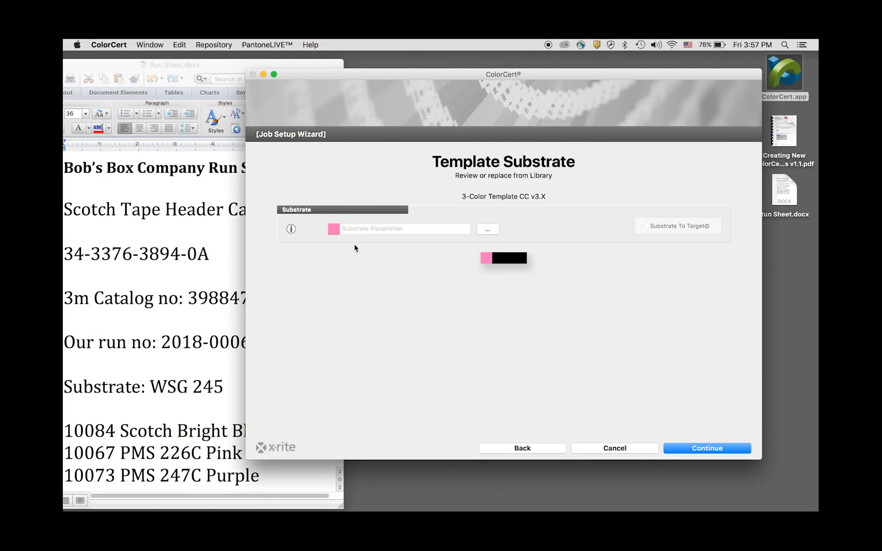
- Replace the template's placeholder substrate with "WSG 245 Support" from the repository and continue to the spot colors
click(492, 231)
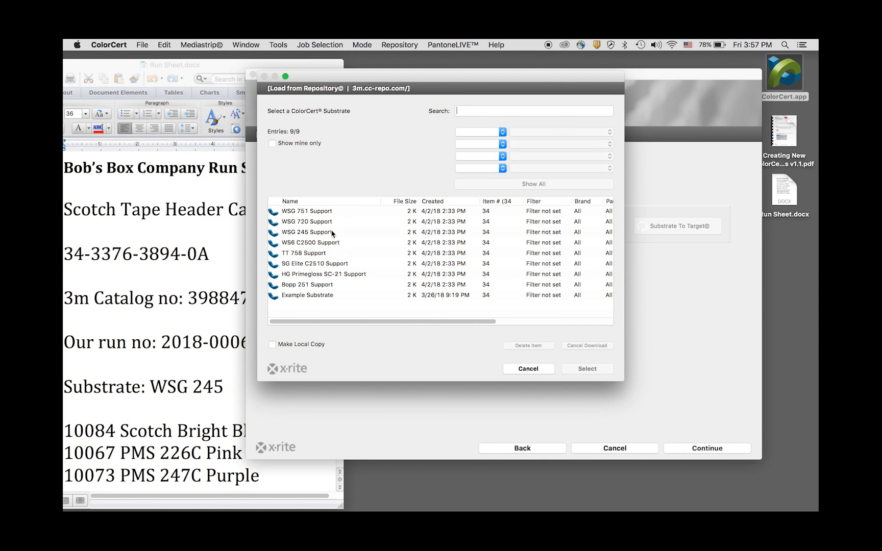
click(316, 233)
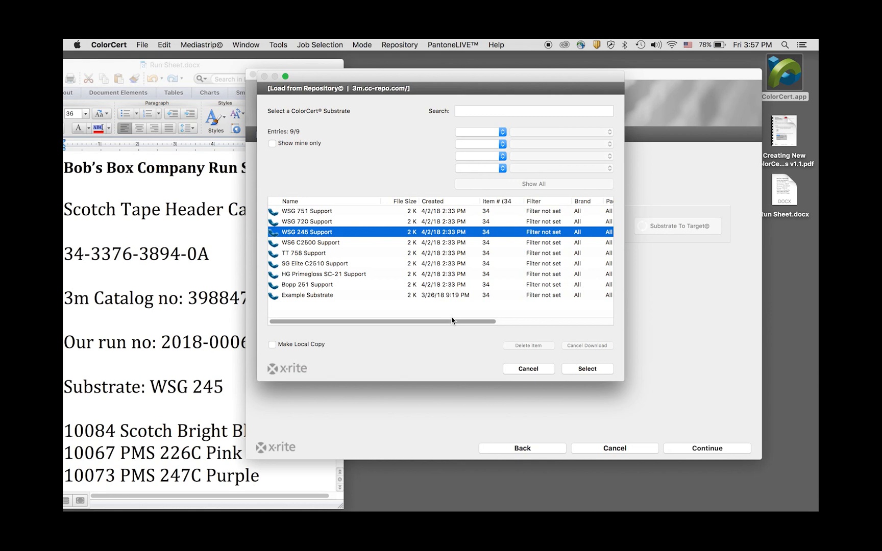
click(581, 367)
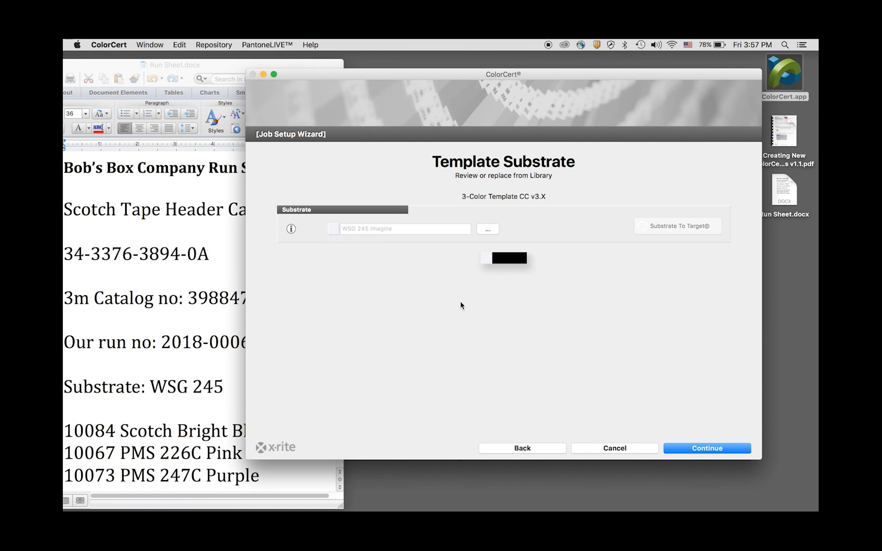
click(691, 447)
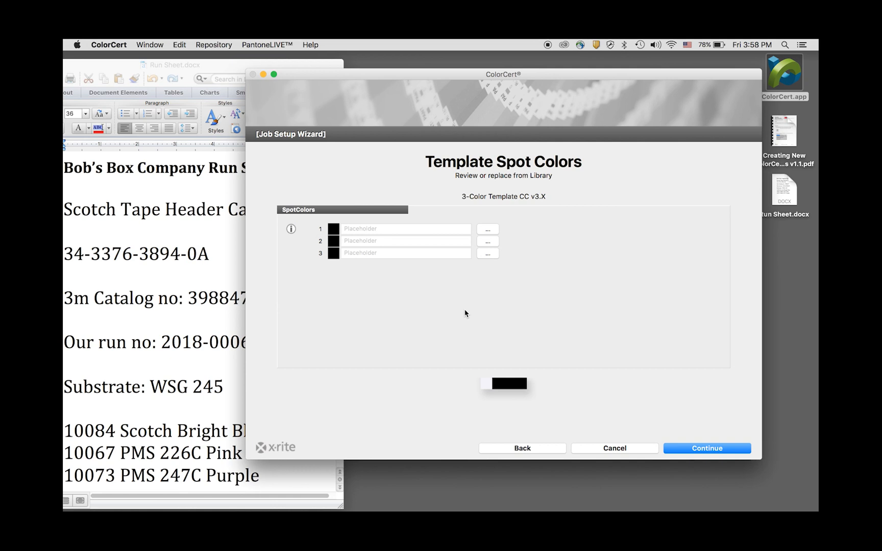
- Search the repository spot colors for "scot" and assign "10084 Scotch Brite Blue" to spot color 1
click(488, 230)
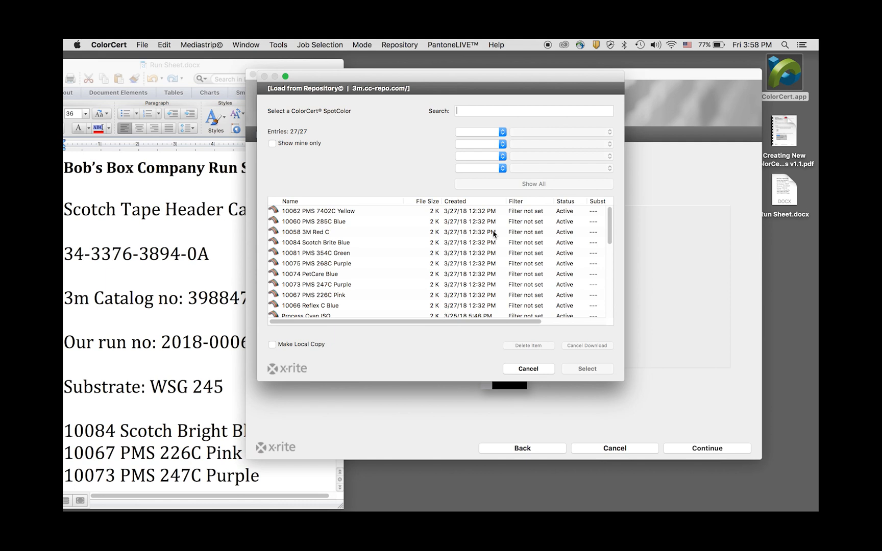
mouse_move(610, 226)
mouse_down()
mouse_move(610, 276)
mouse_move(611, 212)
mouse_up()
text(scot)
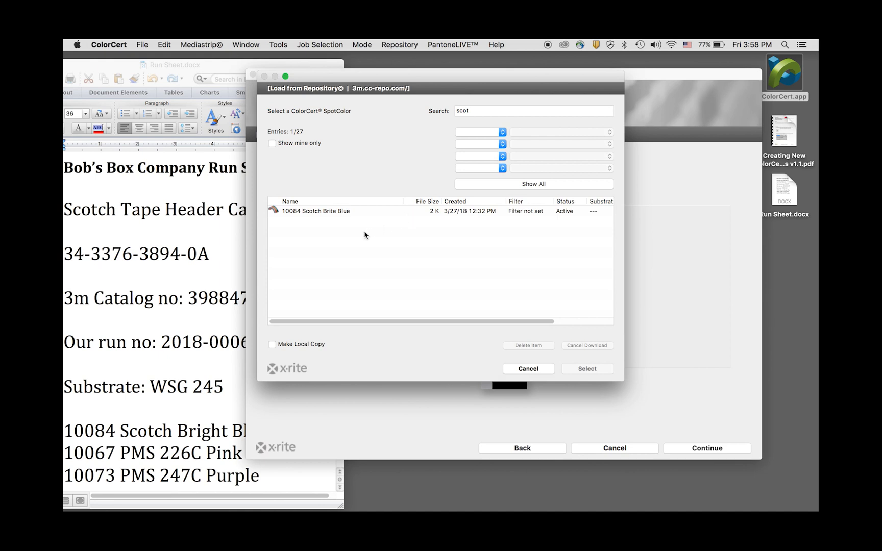
double_click(313, 211)
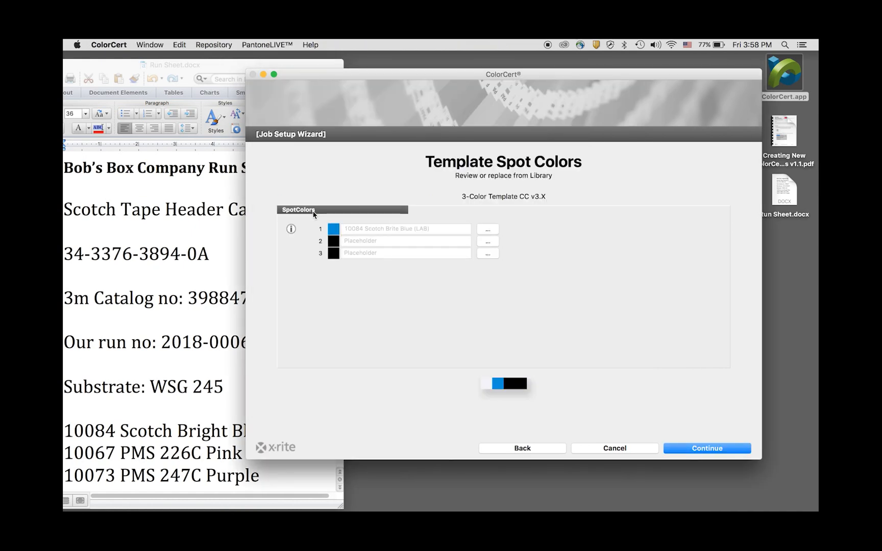
- Search the repository spot colors for "10067" and assign "10067 PMS 226C Pink" to spot color 2
click(484, 245)
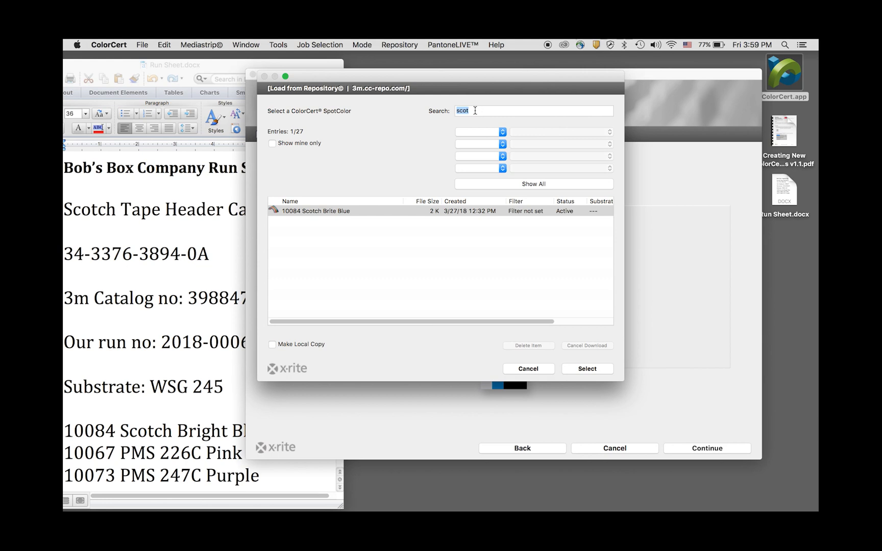
drag(475, 110, 454, 109)
key(BackSpace)
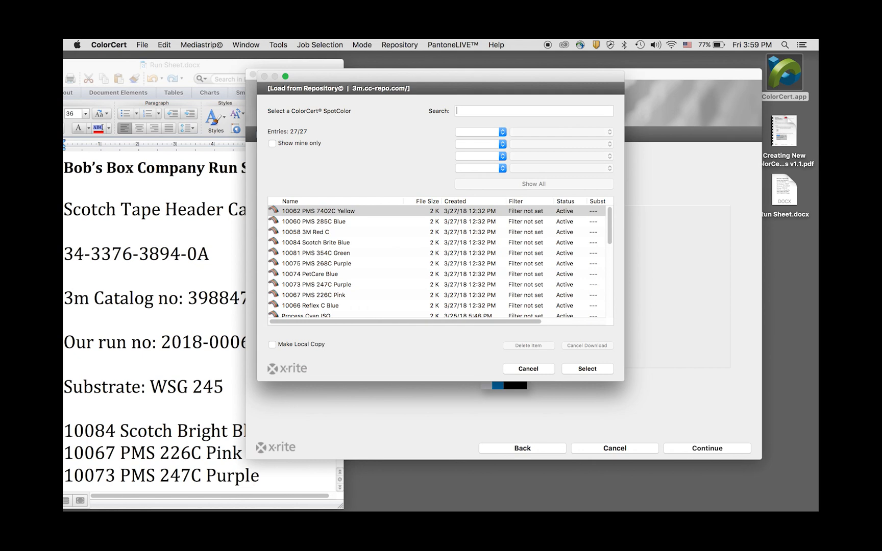
text(10067)
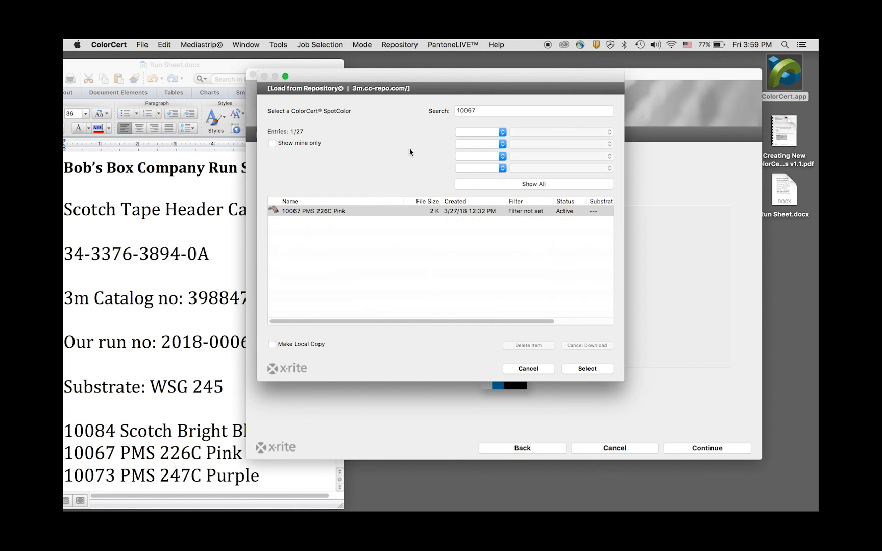
double_click(334, 212)
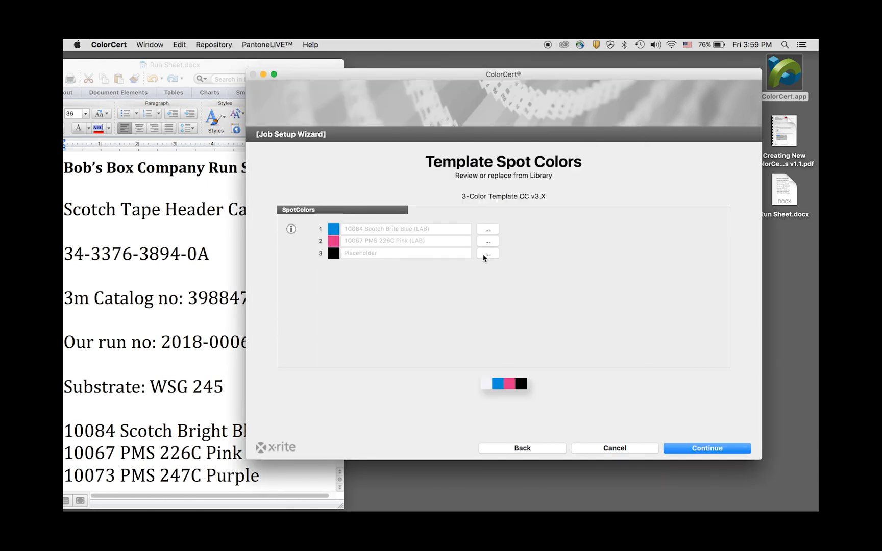
- Search the repository spot colors for "purple" and assign "10073 PMS 247C Purple" to spot color 3
click(483, 256)
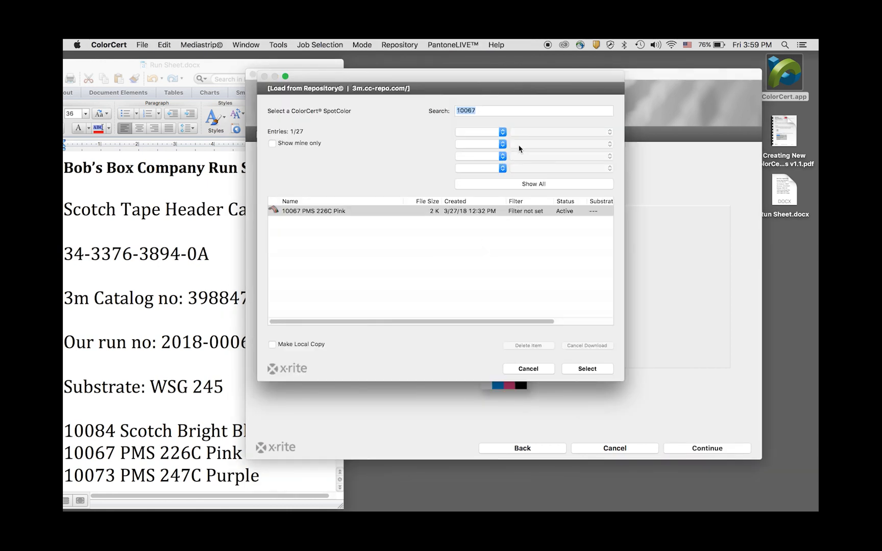
text(purple)
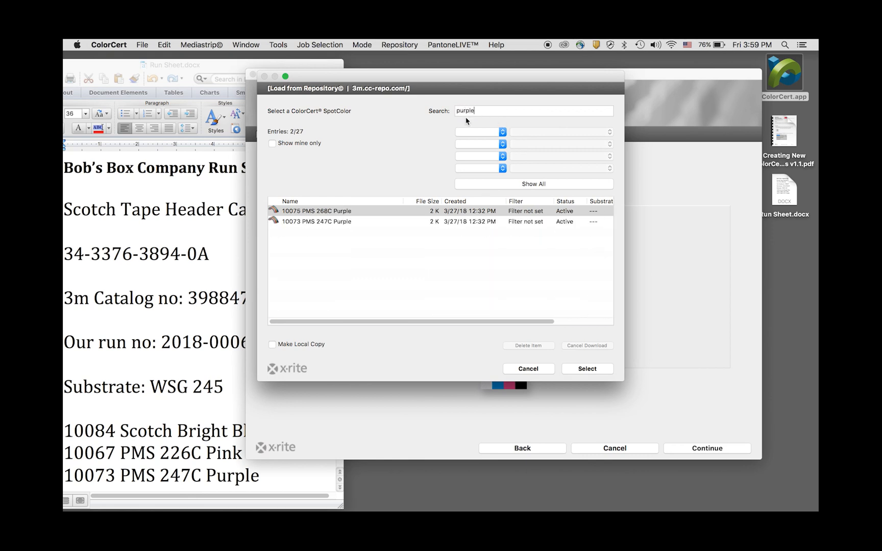
double_click(356, 222)
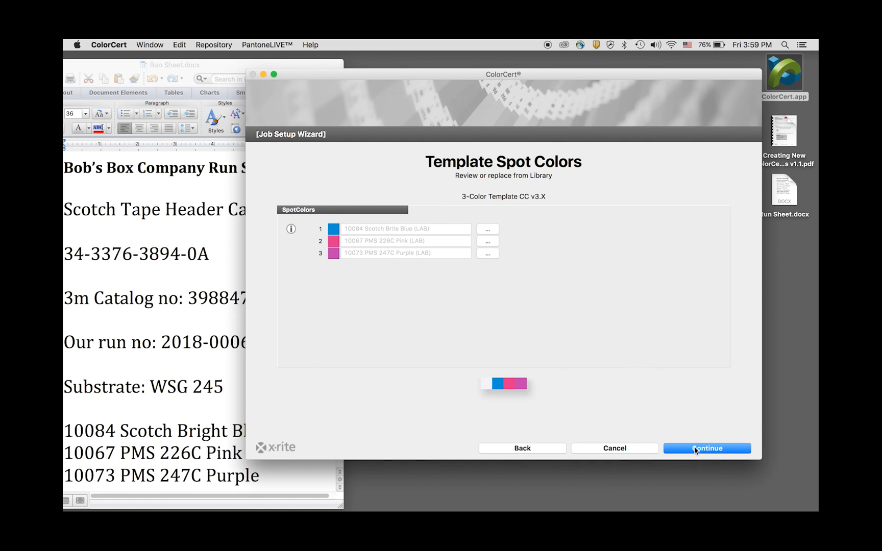
- Finish the wizard by saving the job as 3M_Scotch_Project.ccj in the cc_jobs folder
click(695, 449)
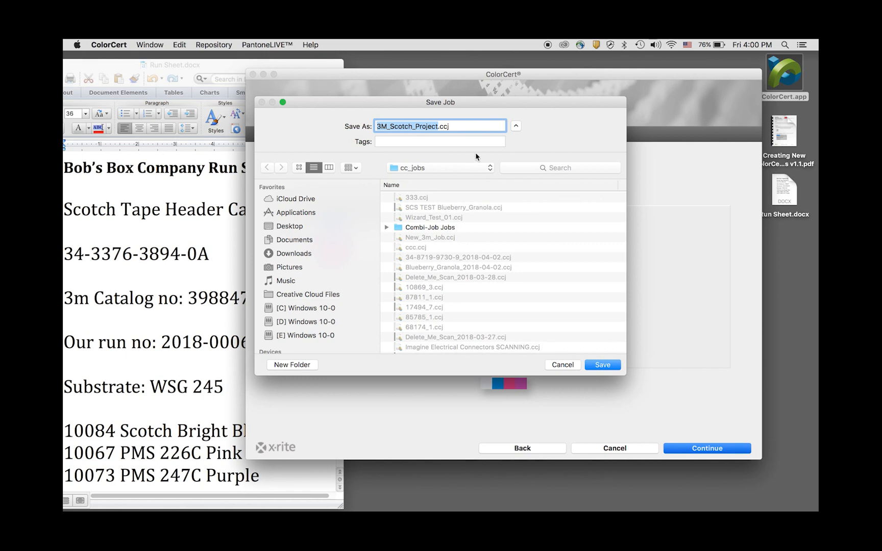
click(602, 365)
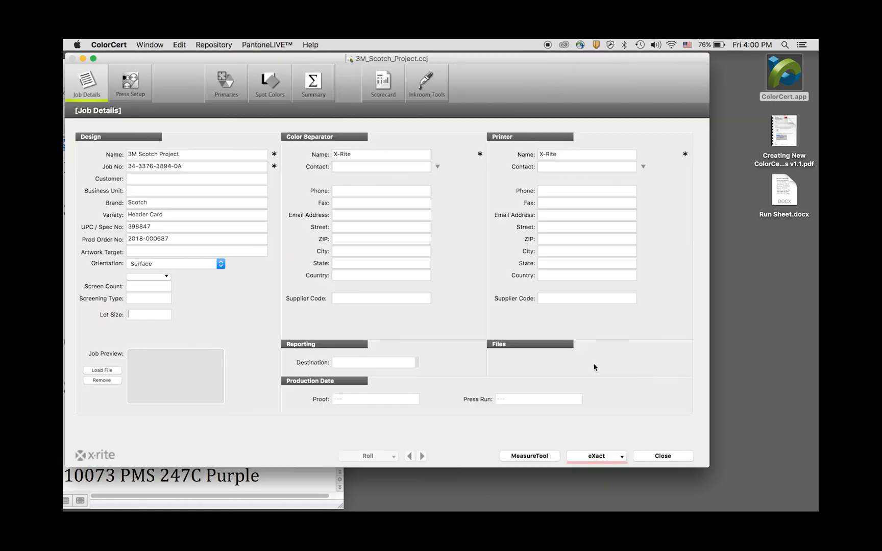